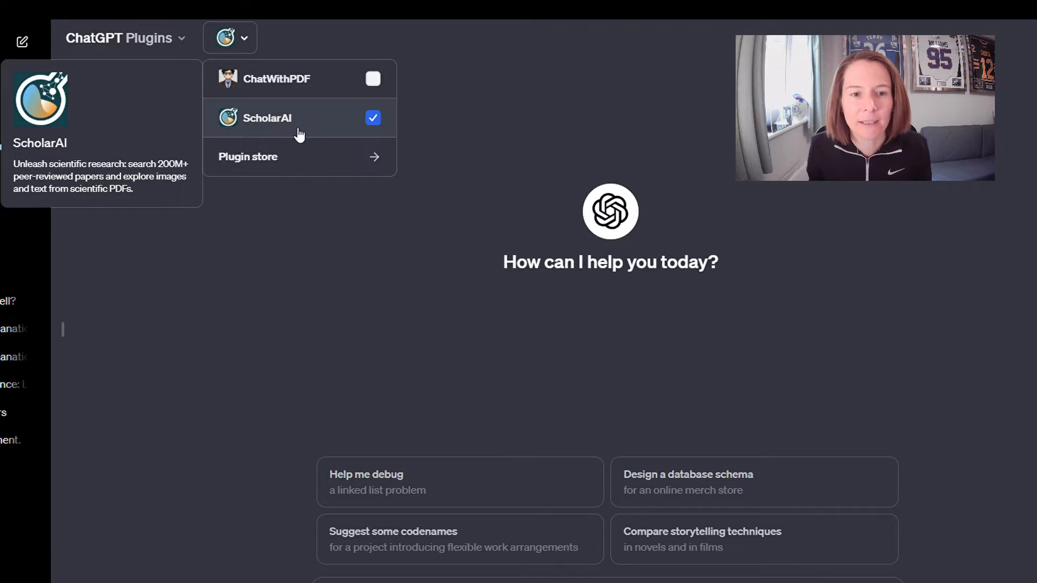
# Browse the popular plugins in the plugin store through to the third page, which includes ScholarAI.
pyautogui.click(277, 157)
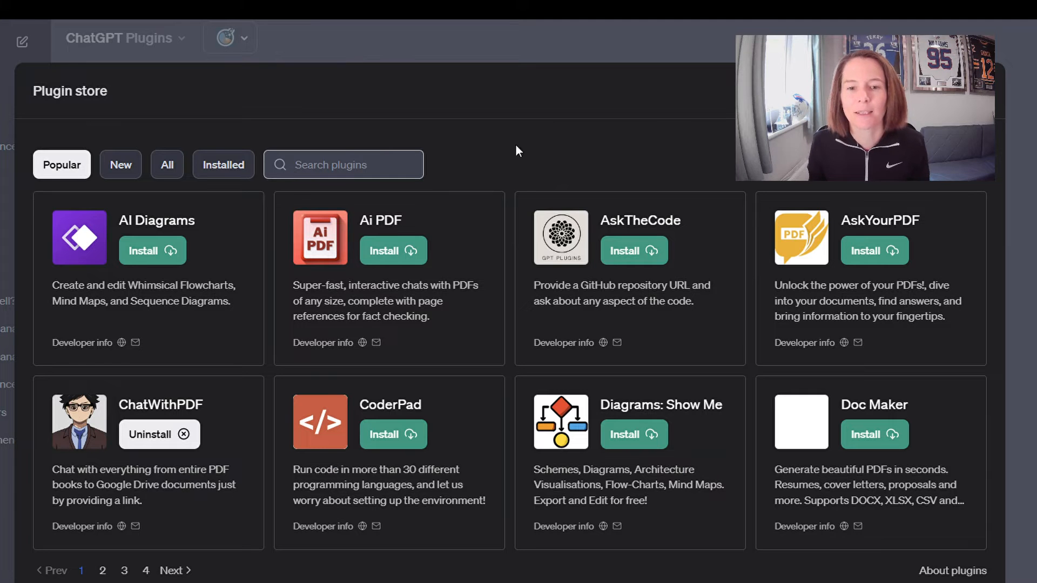
pyautogui.click(173, 572)
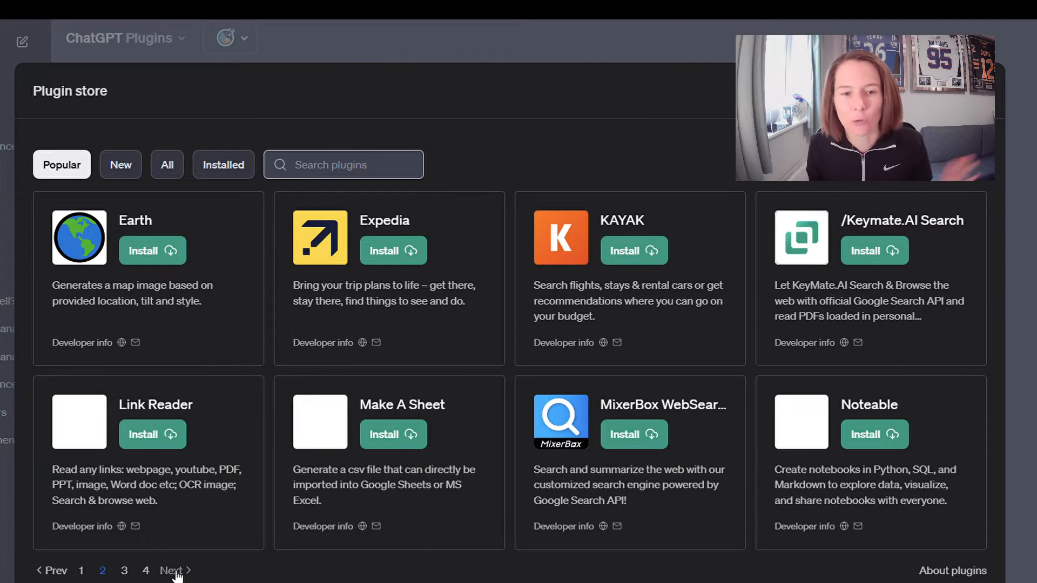
pyautogui.click(177, 572)
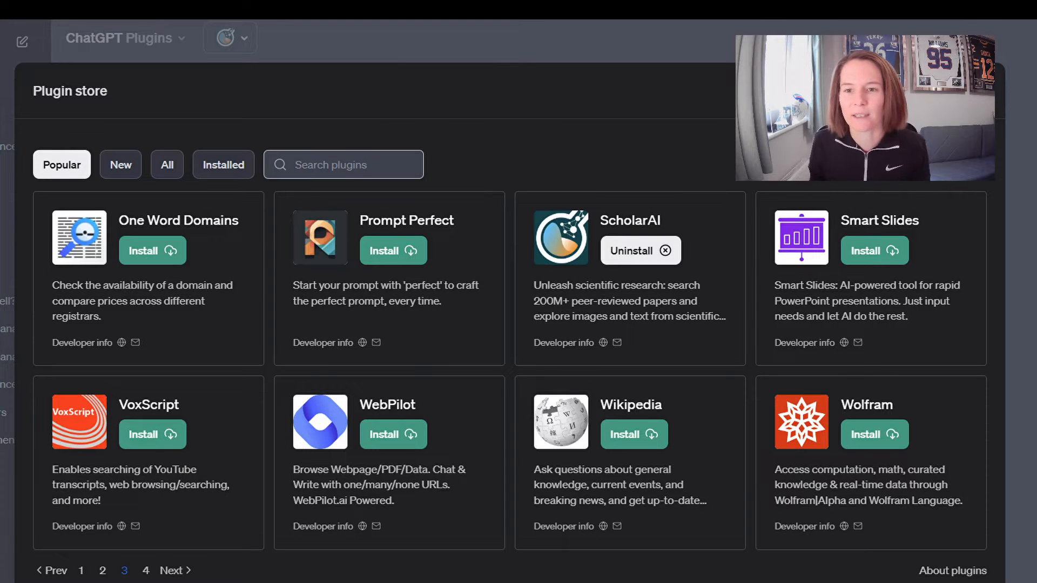
pyautogui.press('Escape')
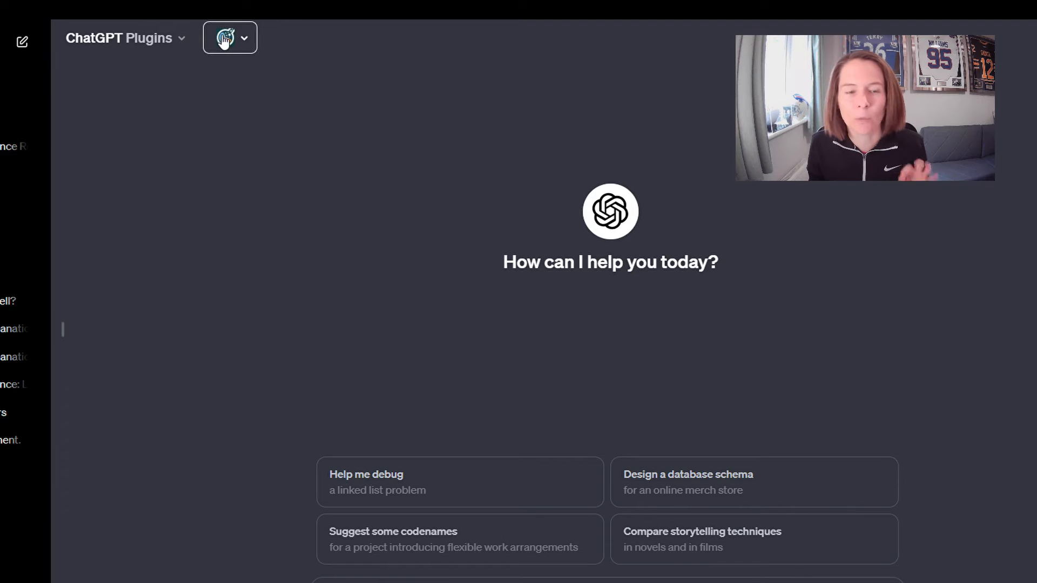
# With ScholarAI enabled, submit the prompt "Find me the latest research papers on sleep and athletic performance.".
pyautogui.click(225, 40)
pyautogui.click(229, 46)
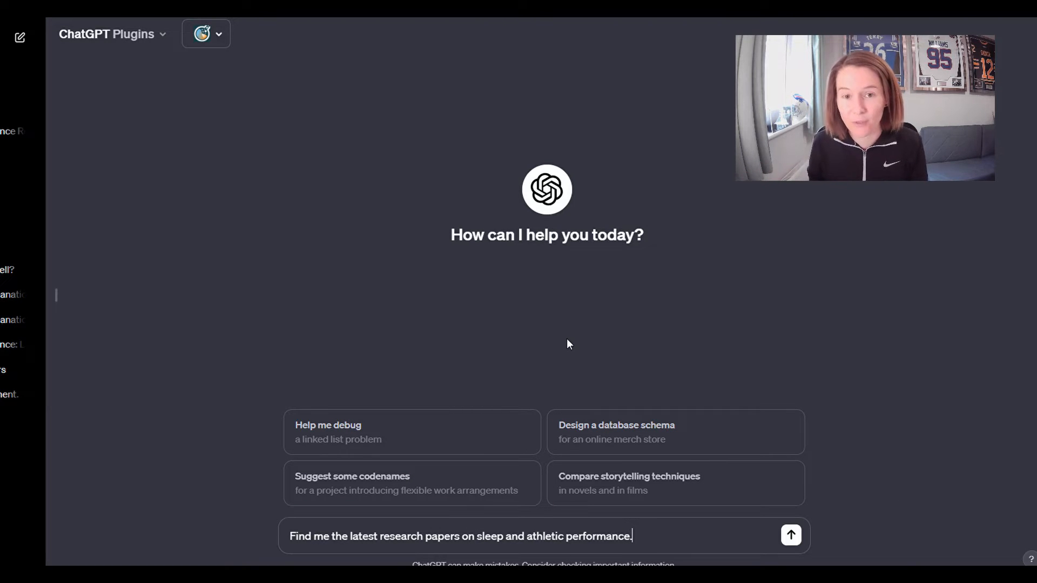
pyautogui.press('Return')
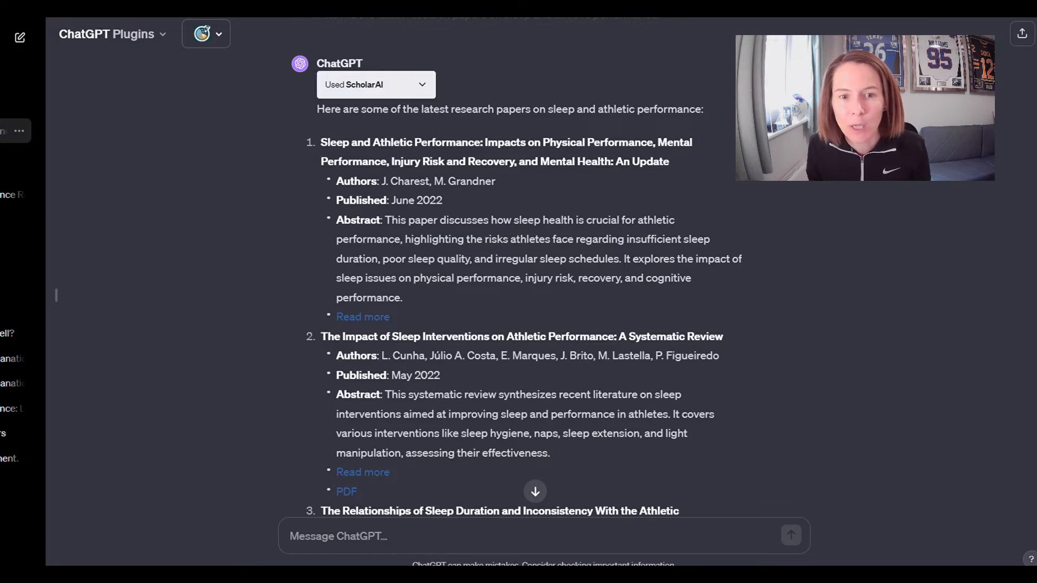
# Review the listed latest papers with their abstracts and links, and highlight the first paper's publication date.
pyautogui.scroll(1, 517, 270)
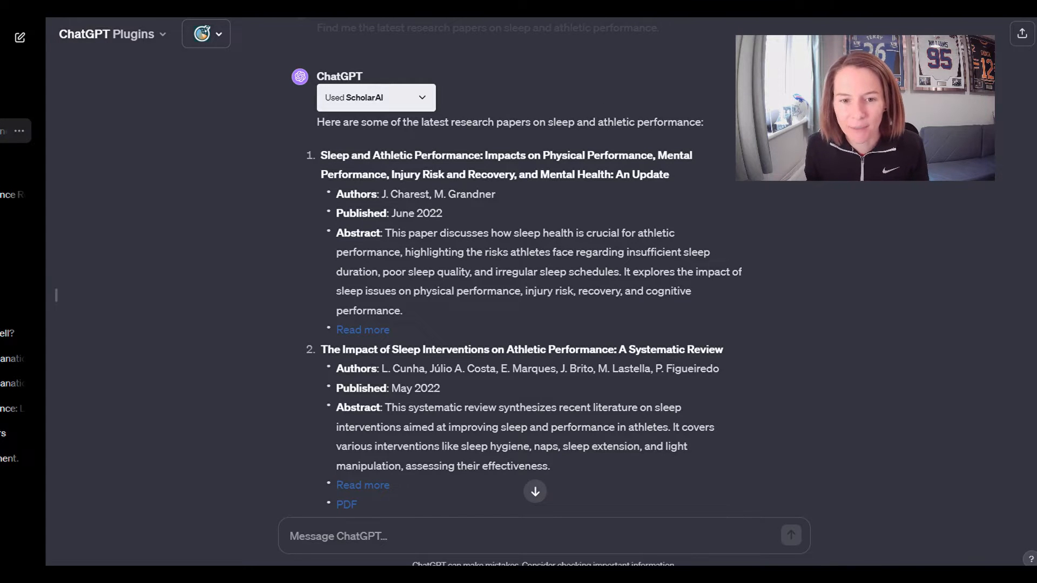
pyautogui.scroll(-5, 1028, 285)
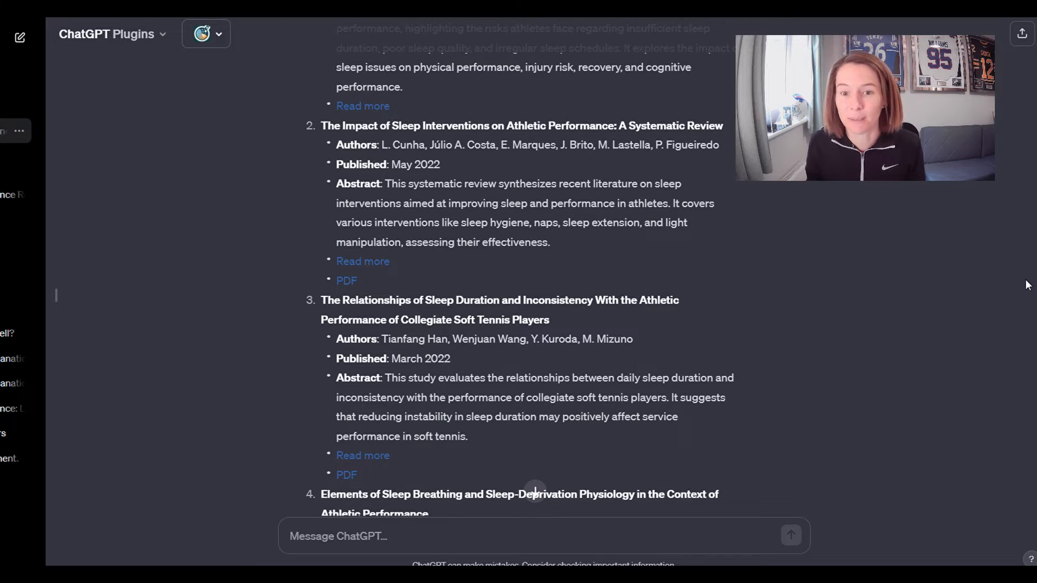
pyautogui.scroll(-4, 1028, 285)
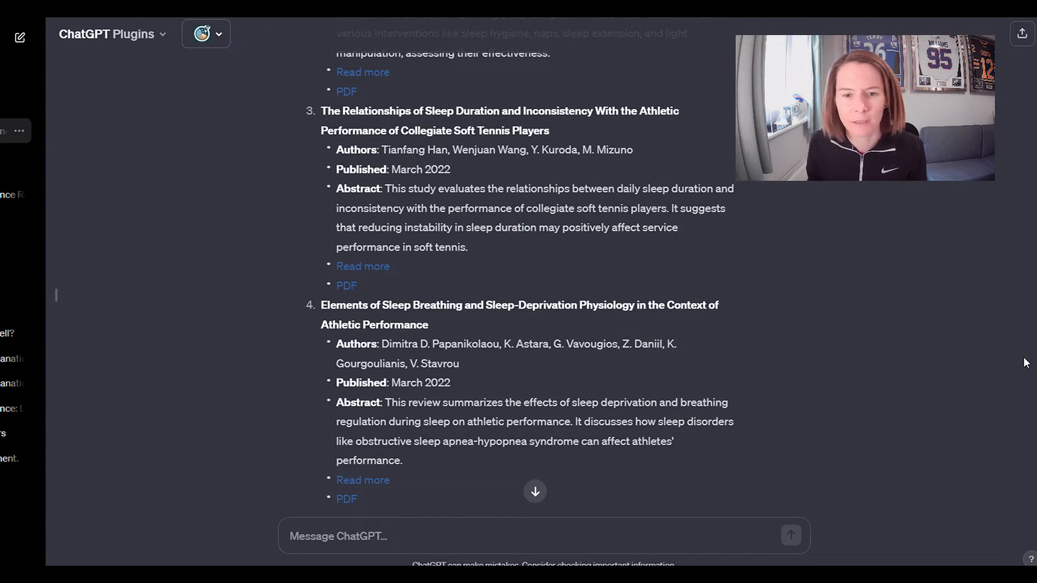
pyautogui.scroll(-3, 1029, 378)
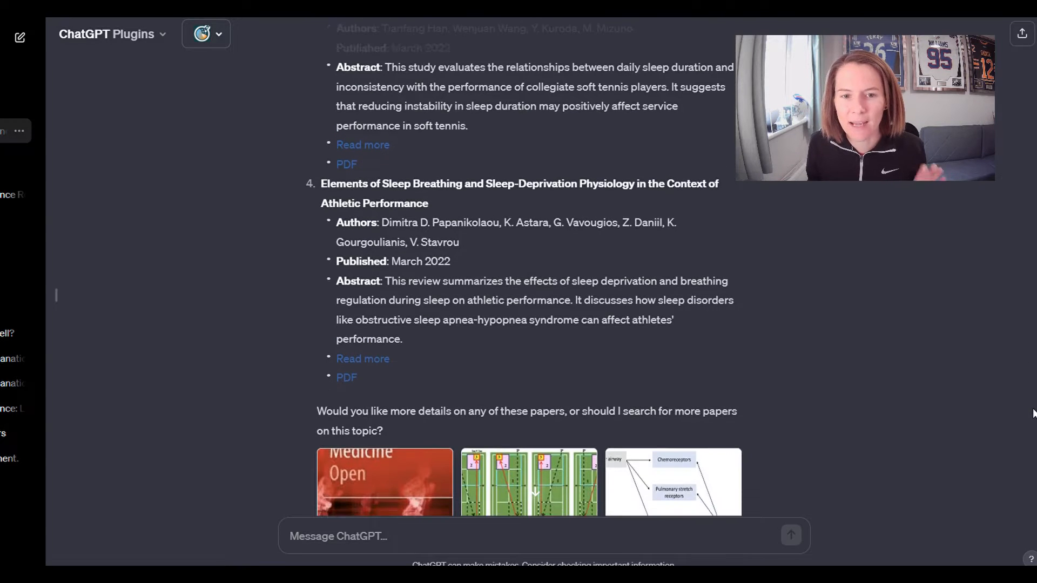
pyautogui.scroll(-2, 1033, 413)
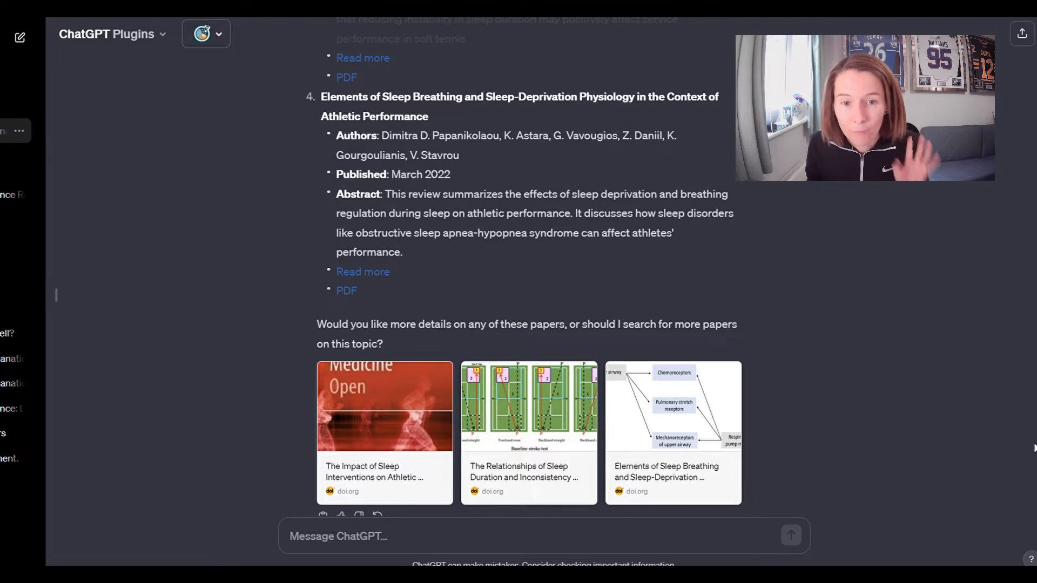
pyautogui.scroll(10, 1032, 447)
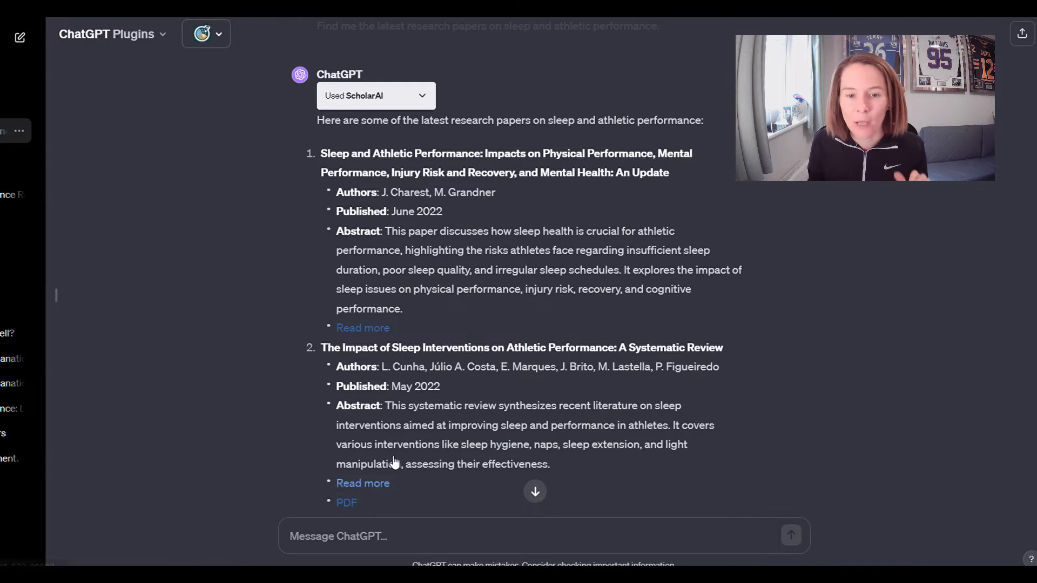
pyautogui.tripleClick(416, 211)
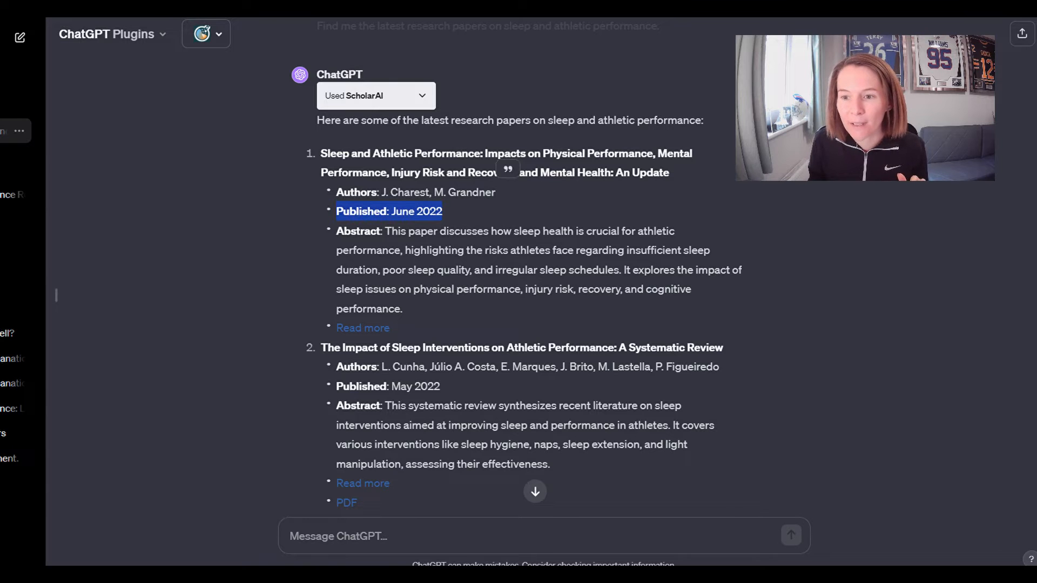
# Submit the prompt "Please find the most highly cited papers on sleep and athletic performance.".
pyautogui.scroll(-5, 1035, 288)
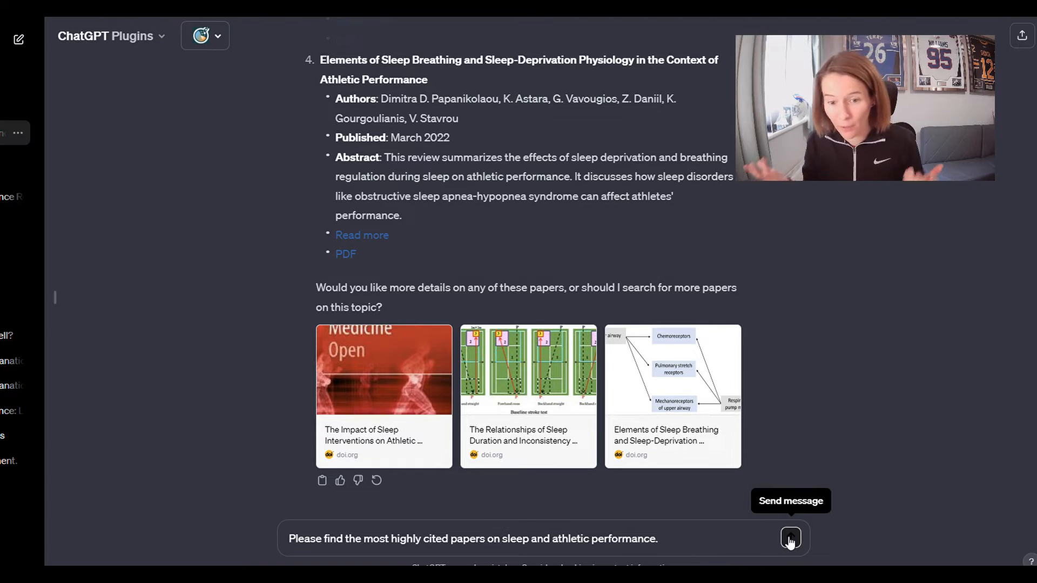
pyautogui.click(790, 539)
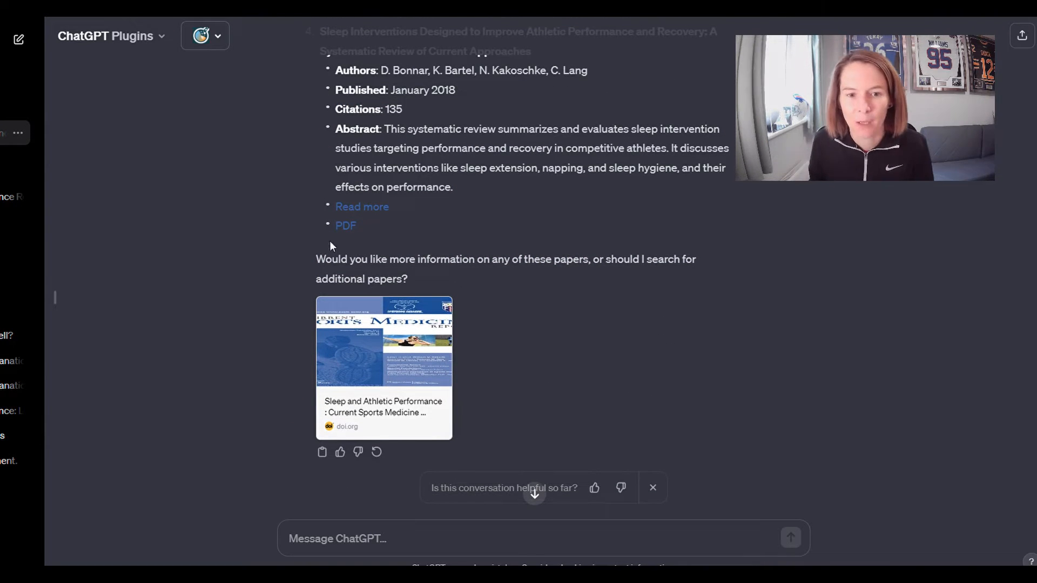
# Review the most highly cited papers, highlighting the first one's citation count, and open the PDF link of the fourth paper.
pyautogui.scroll(10, 518, 270)
pyautogui.scroll(-1, 402, 261)
pyautogui.moveTo(406, 240); pyautogui.dragTo(330, 239)
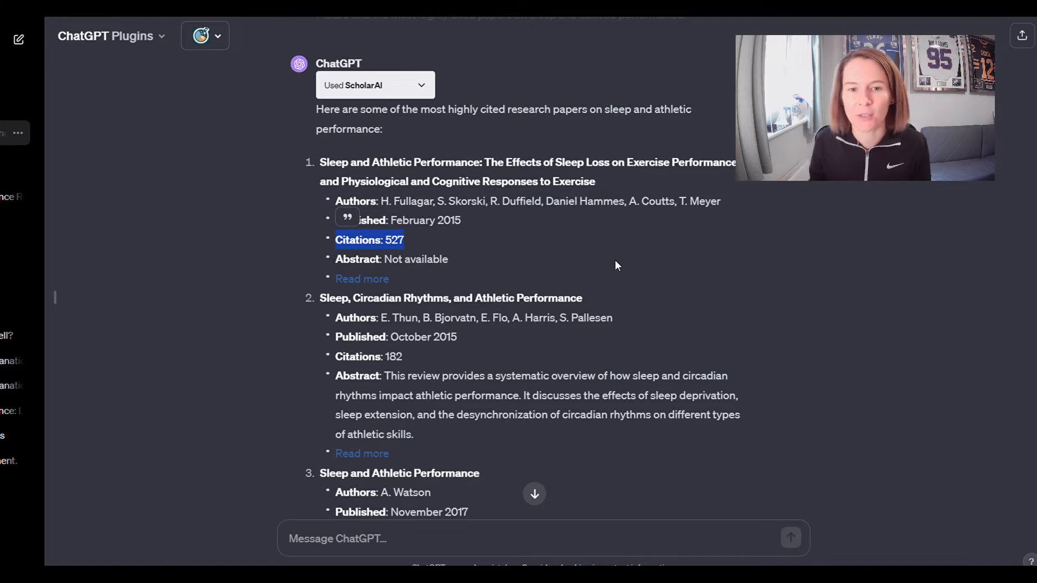
pyautogui.click(525, 261)
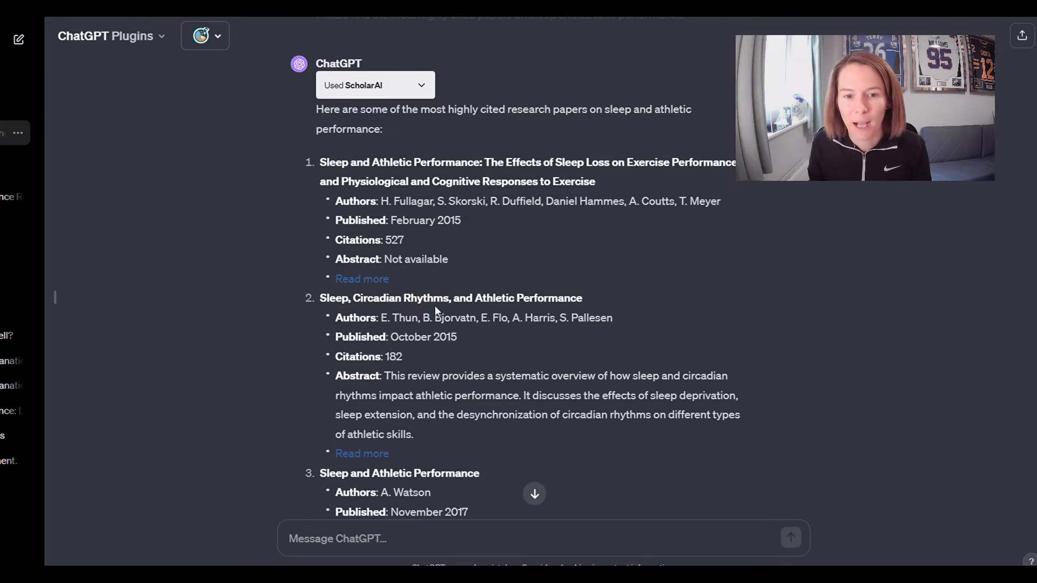
pyautogui.scroll(-8, 519, 270)
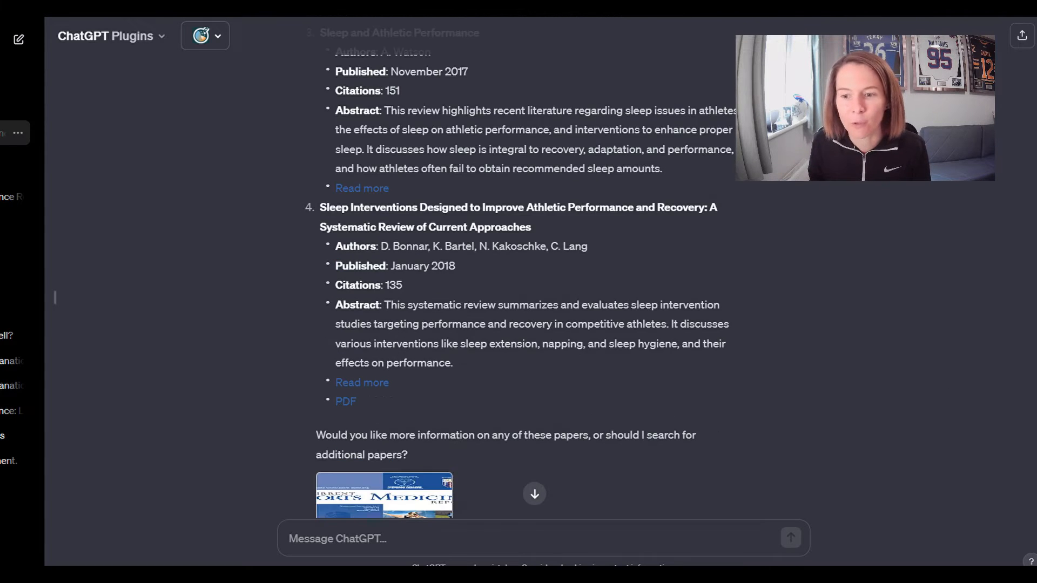
pyautogui.scroll(3, 518, 270)
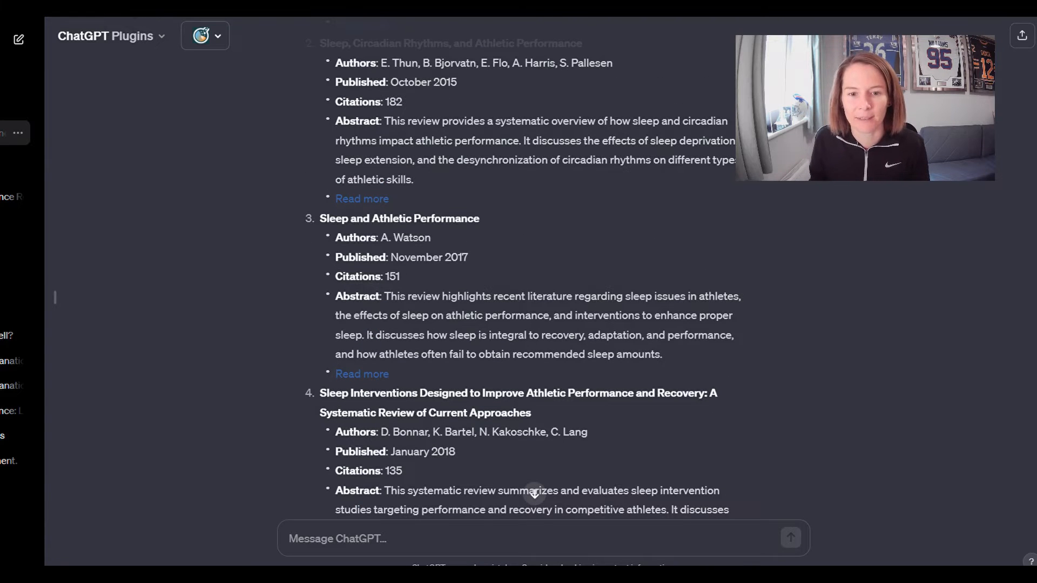
pyautogui.scroll(-4, 518, 270)
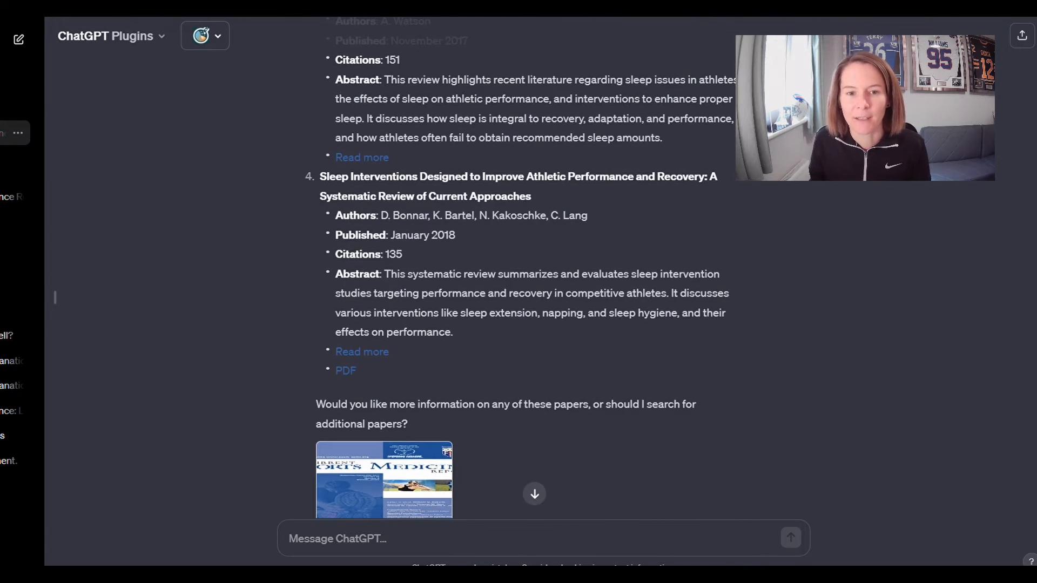
pyautogui.click(348, 371)
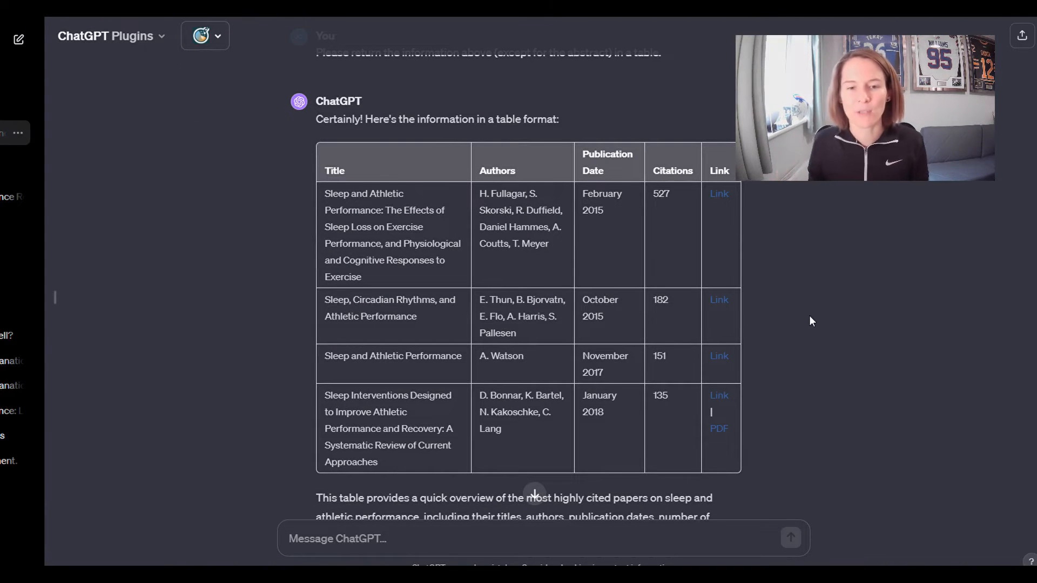
# Submit the prompt "Based on those papers, please provide a summary of the key points of the effect of sleep on athletic performance.".
pyautogui.click(536, 497)
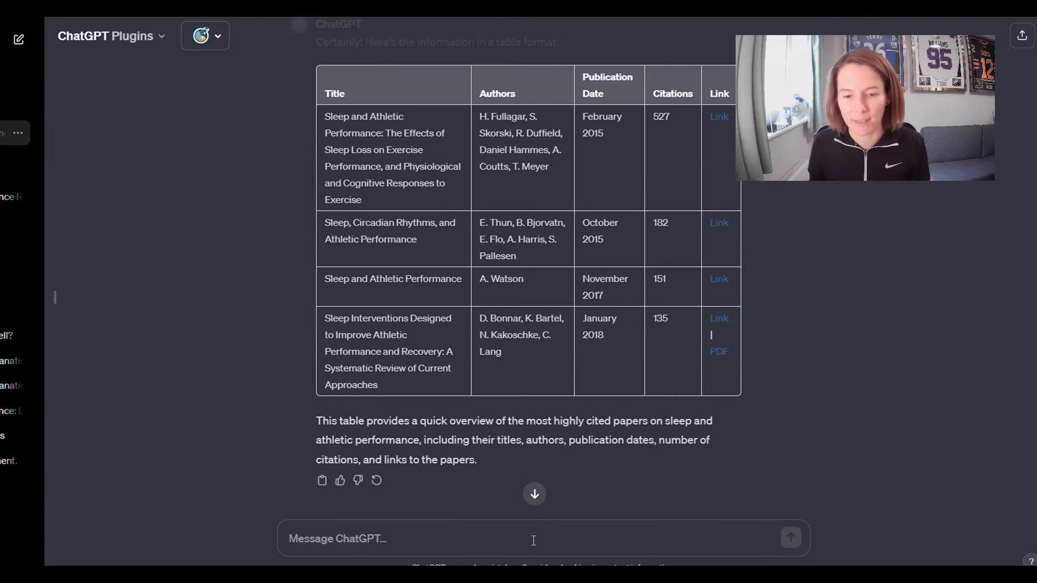
pyautogui.write('Based on those papers, please provide a summary of the key points of the effect of sleep on athletic performance.')
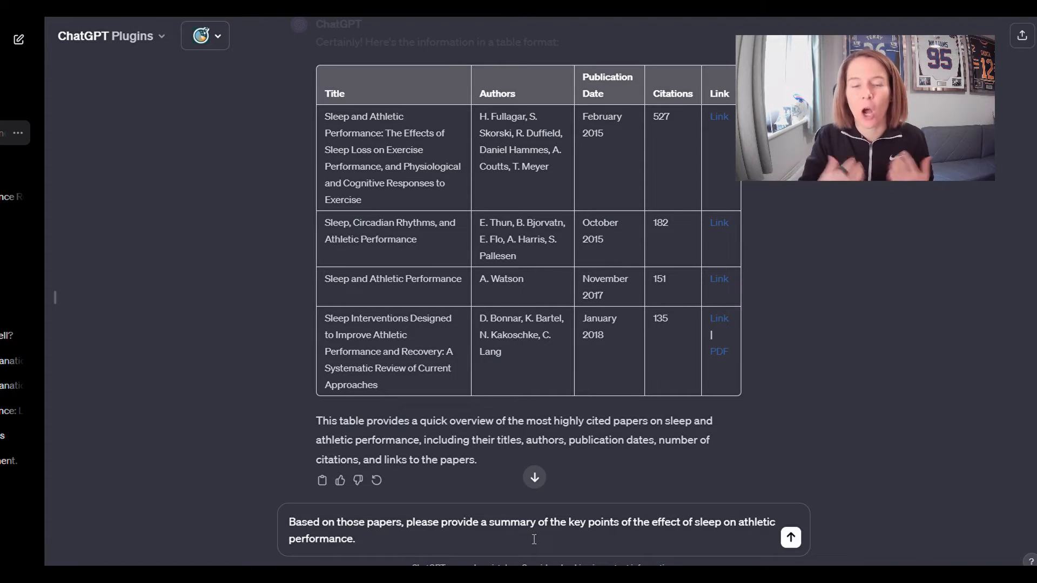
pyautogui.press('Return')
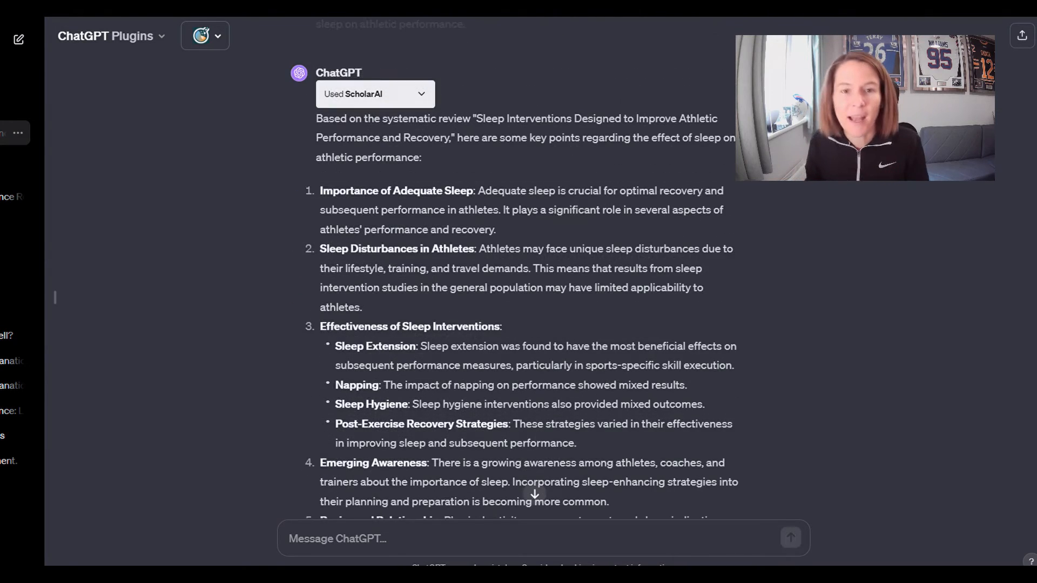
# Examine which paper the summary is based on and read its key points about sleep and athletic performance through to the end.
pyautogui.scroll(2, 527, 270)
pyautogui.scroll(3, 322, 328)
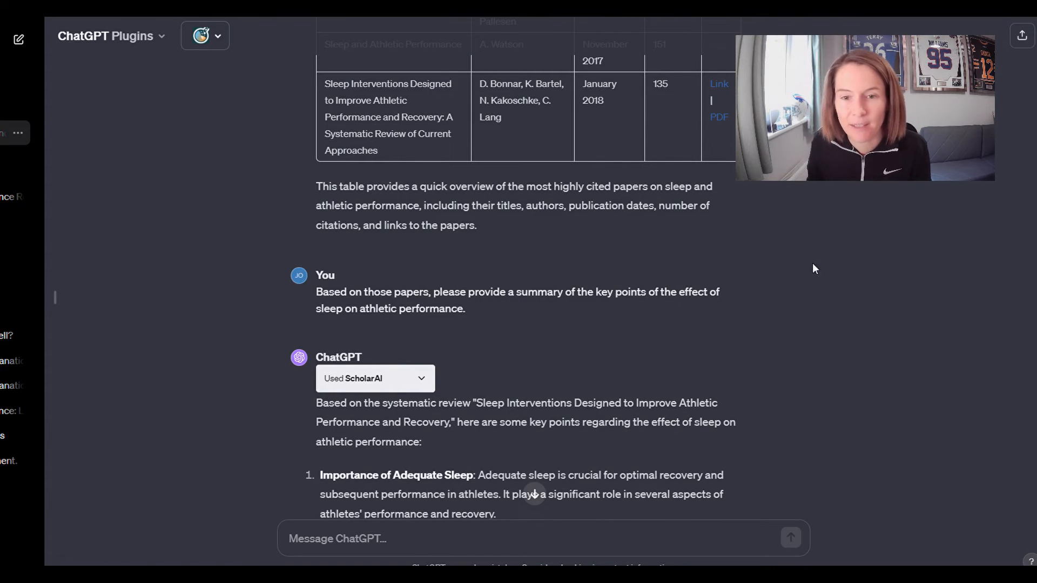
pyautogui.moveTo(320, 475); pyautogui.dragTo(724, 475)
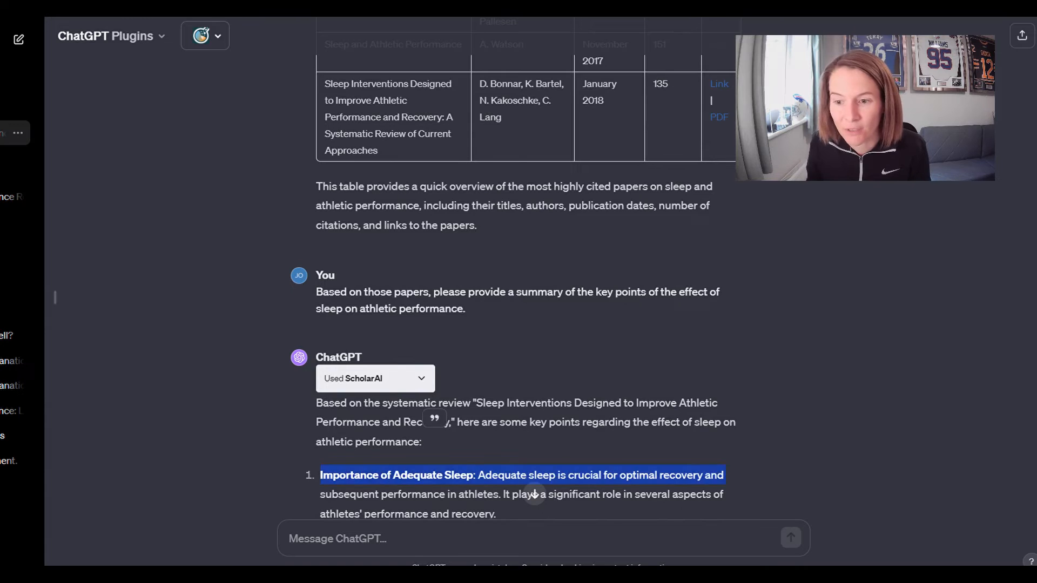
pyautogui.click(725, 475)
pyautogui.scroll(-5, 526, 303)
pyautogui.scroll(-2, 513, 286)
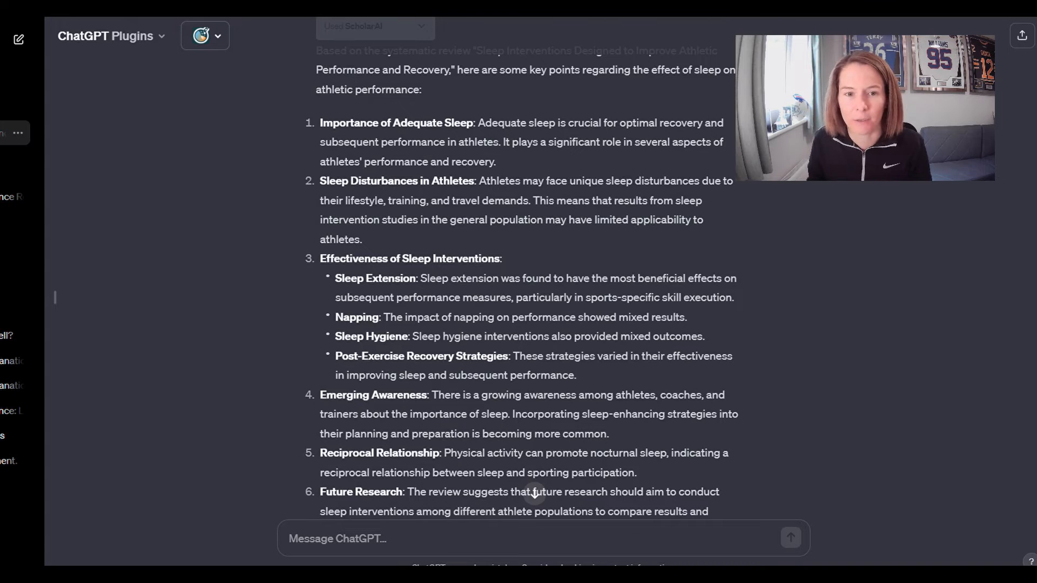
pyautogui.scroll(-1, 522, 270)
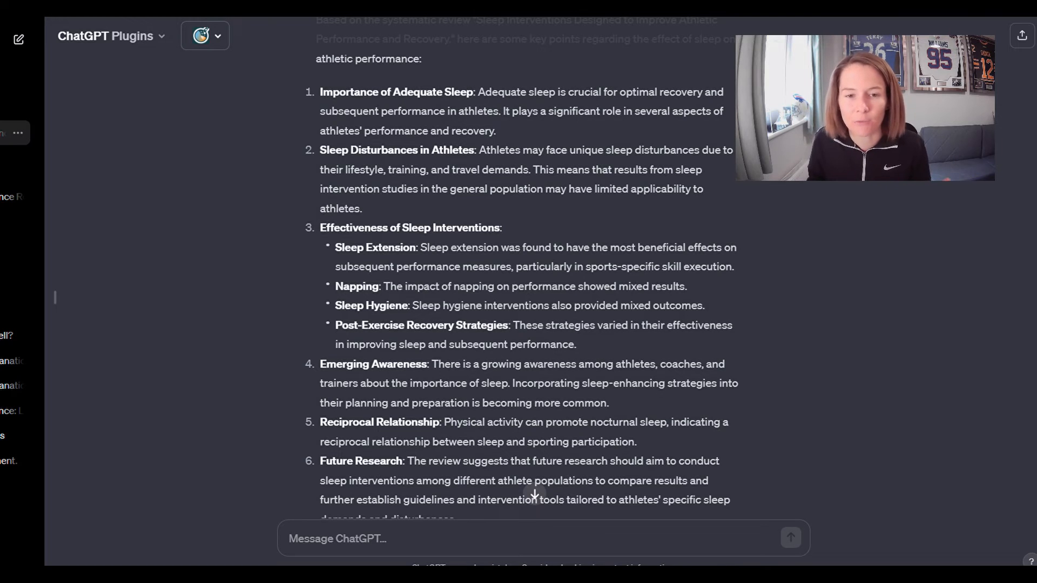
pyautogui.scroll(-3, 522, 270)
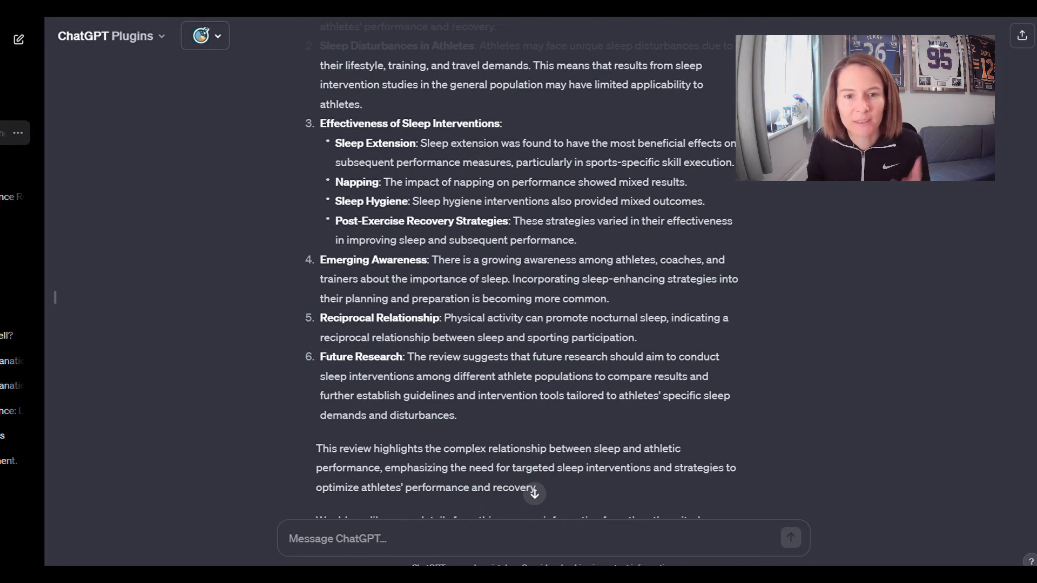
pyautogui.scroll(-2, 522, 270)
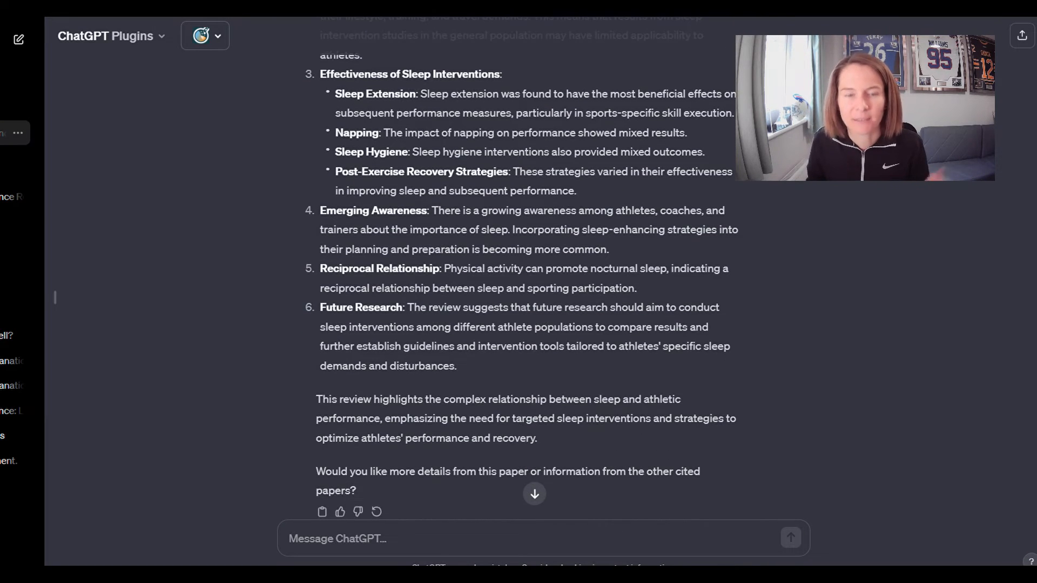
pyautogui.scroll(-1, 521, 270)
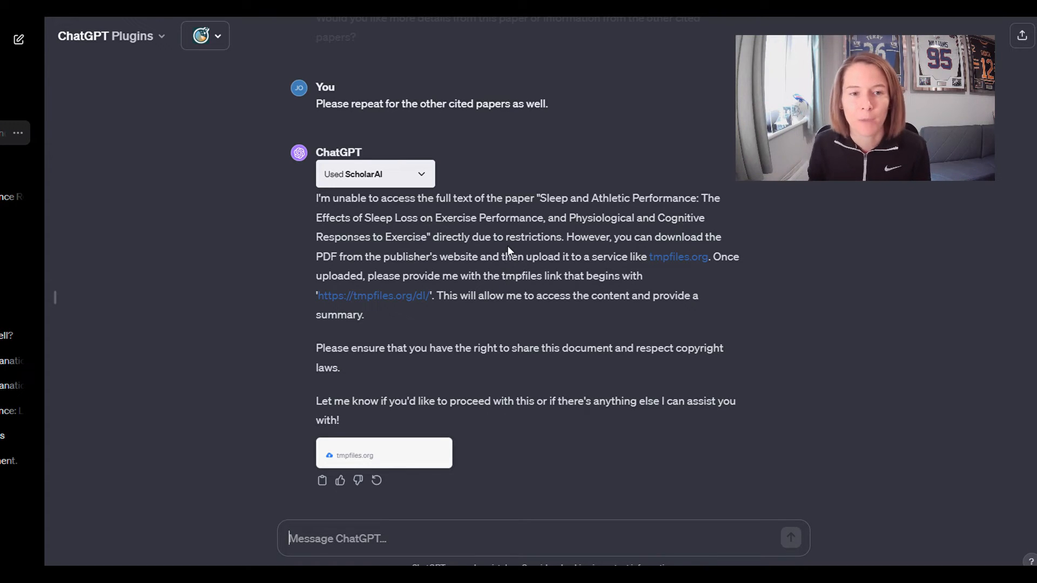
# Try enabling the ChatWithPDF plugin alongside ScholarAI for this conversation.
pyautogui.click(205, 36)
pyautogui.click(251, 81)
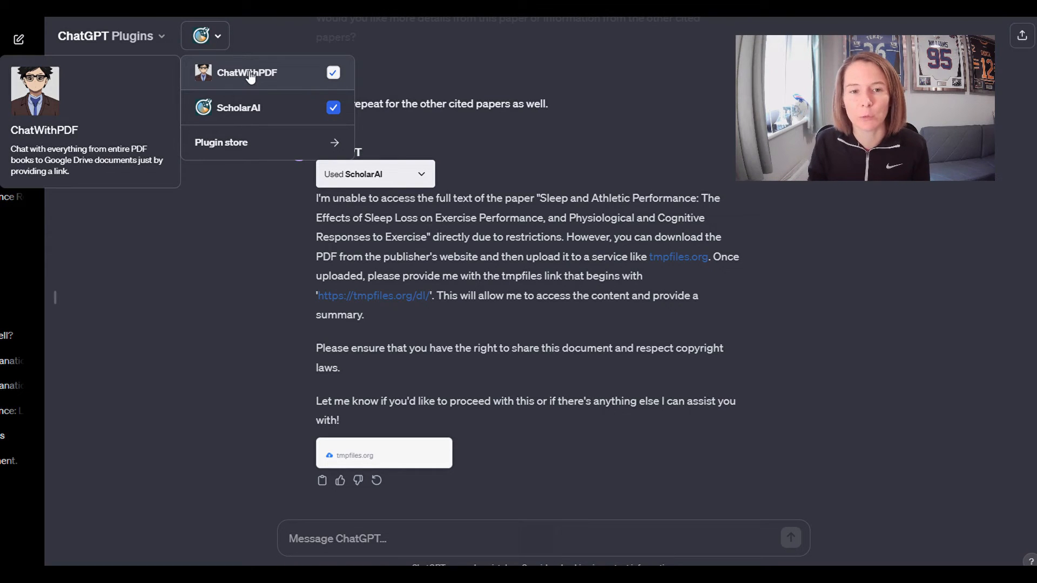
pyautogui.click(250, 77)
pyautogui.click(507, 262)
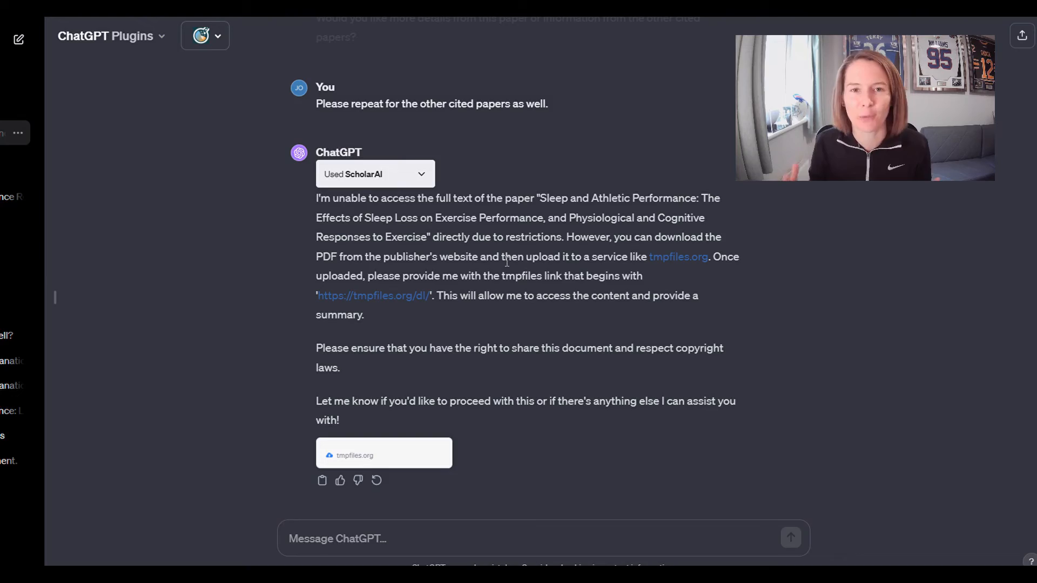